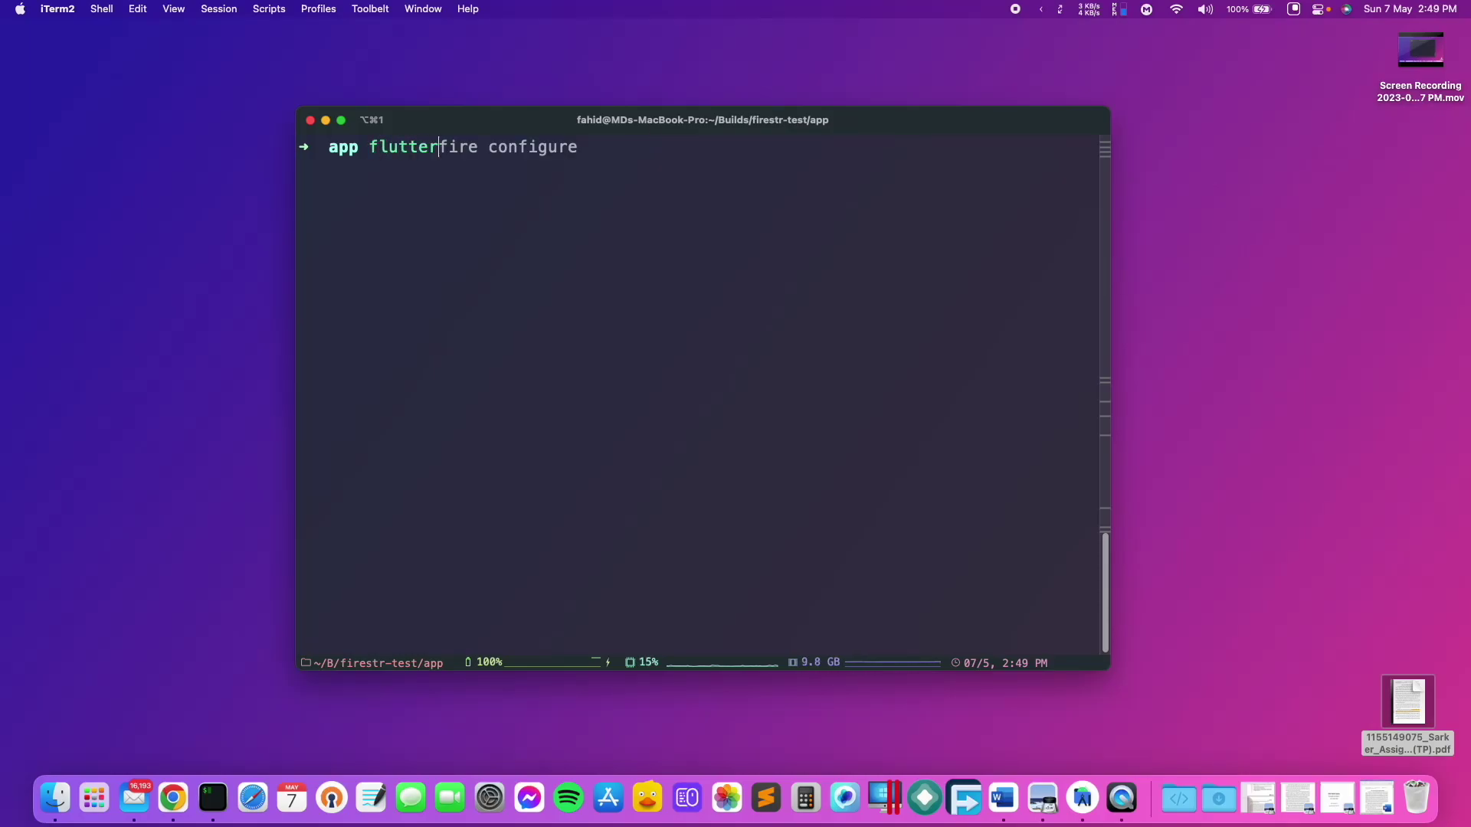
# - Run flutterfire configure and inspect its kernel binary and missing pubspec.yaml error lines
pyautogui.press('Right')
pyautogui.press('Return')
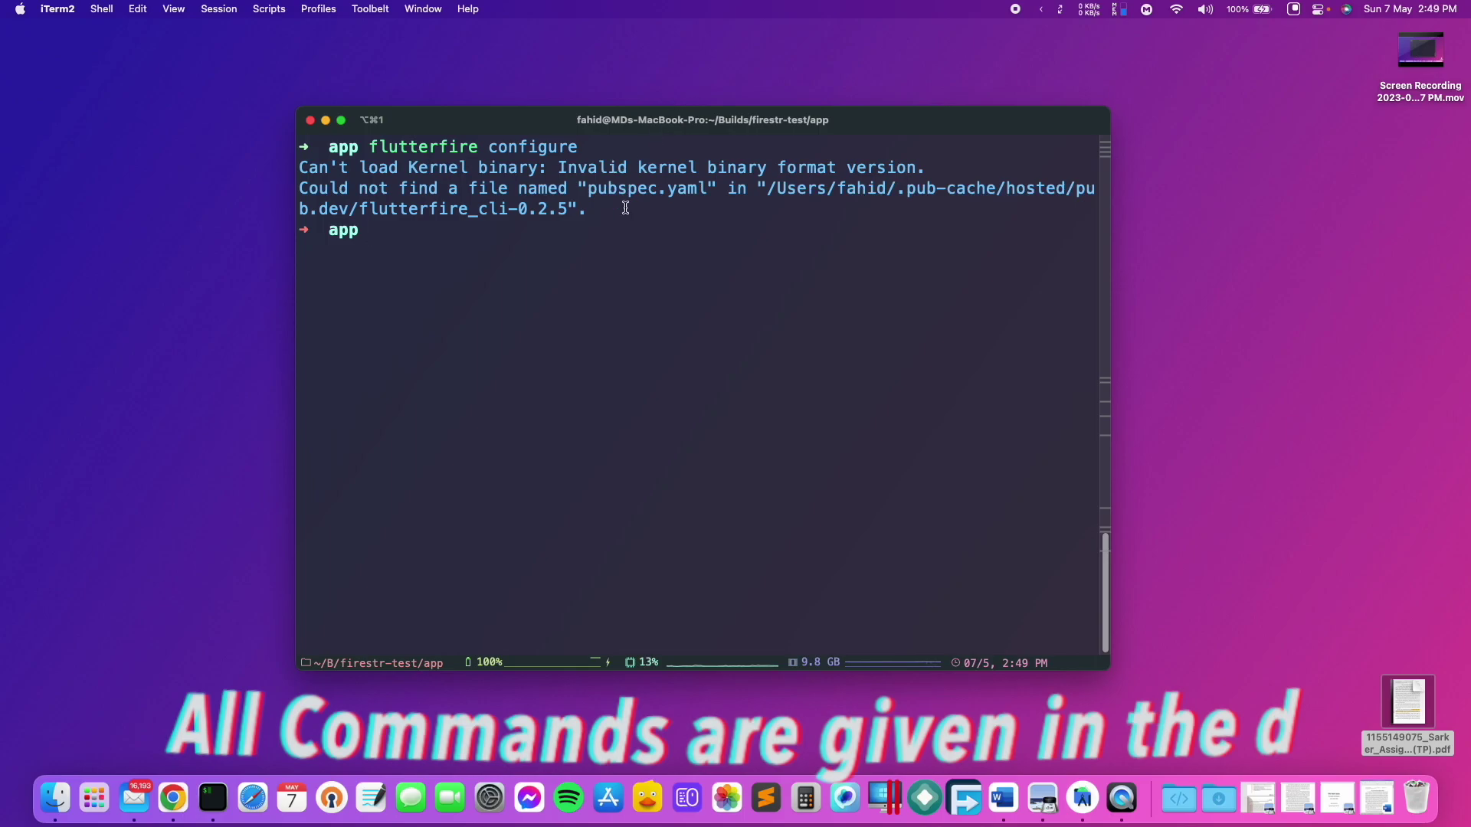
pyautogui.moveTo(625, 207)
pyautogui.mouseDown()
pyautogui.moveTo(314, 163)
pyautogui.moveTo(361, 167)
pyautogui.mouseUp()
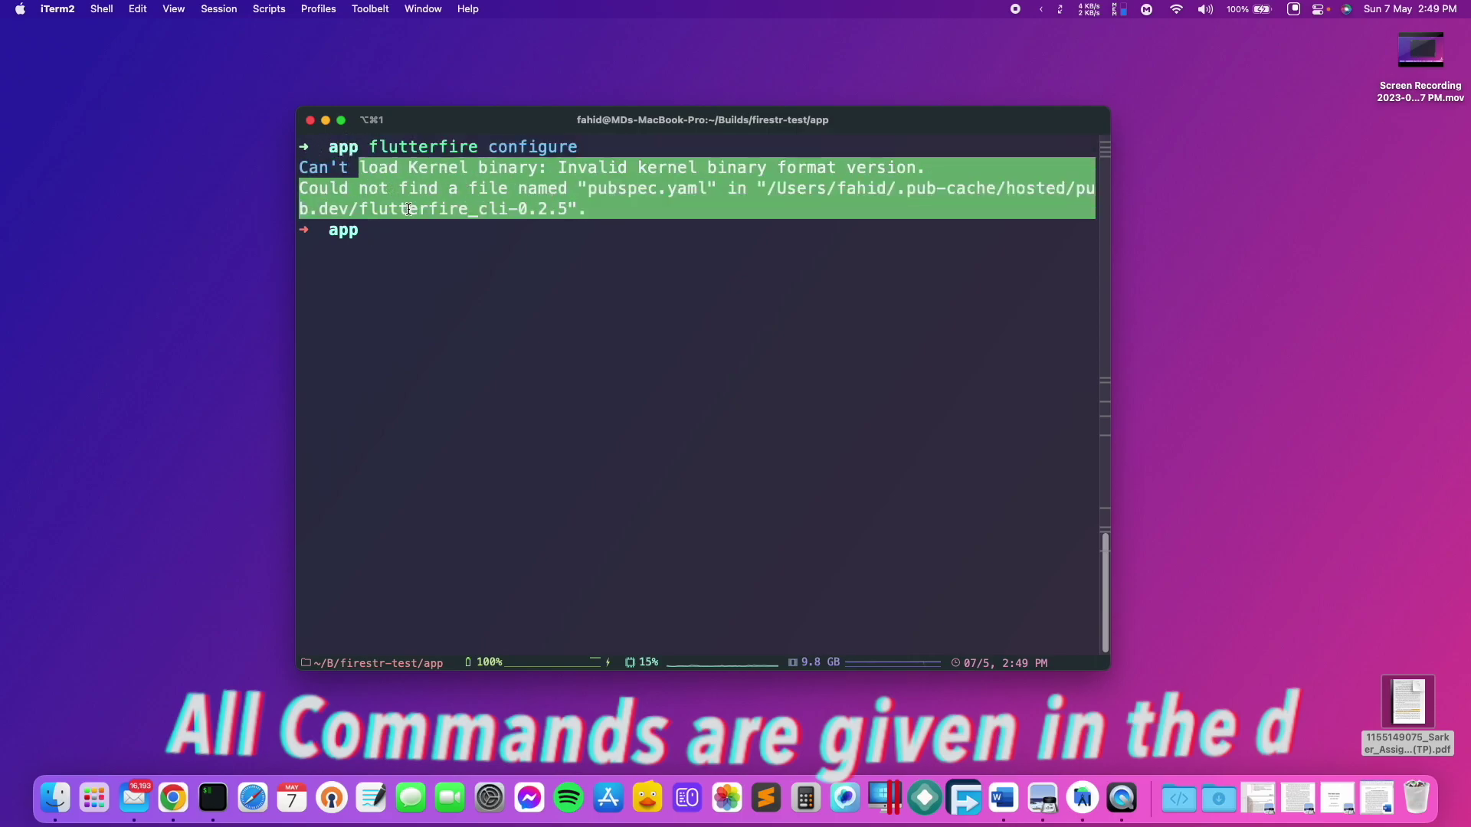
pyautogui.click(407, 209)
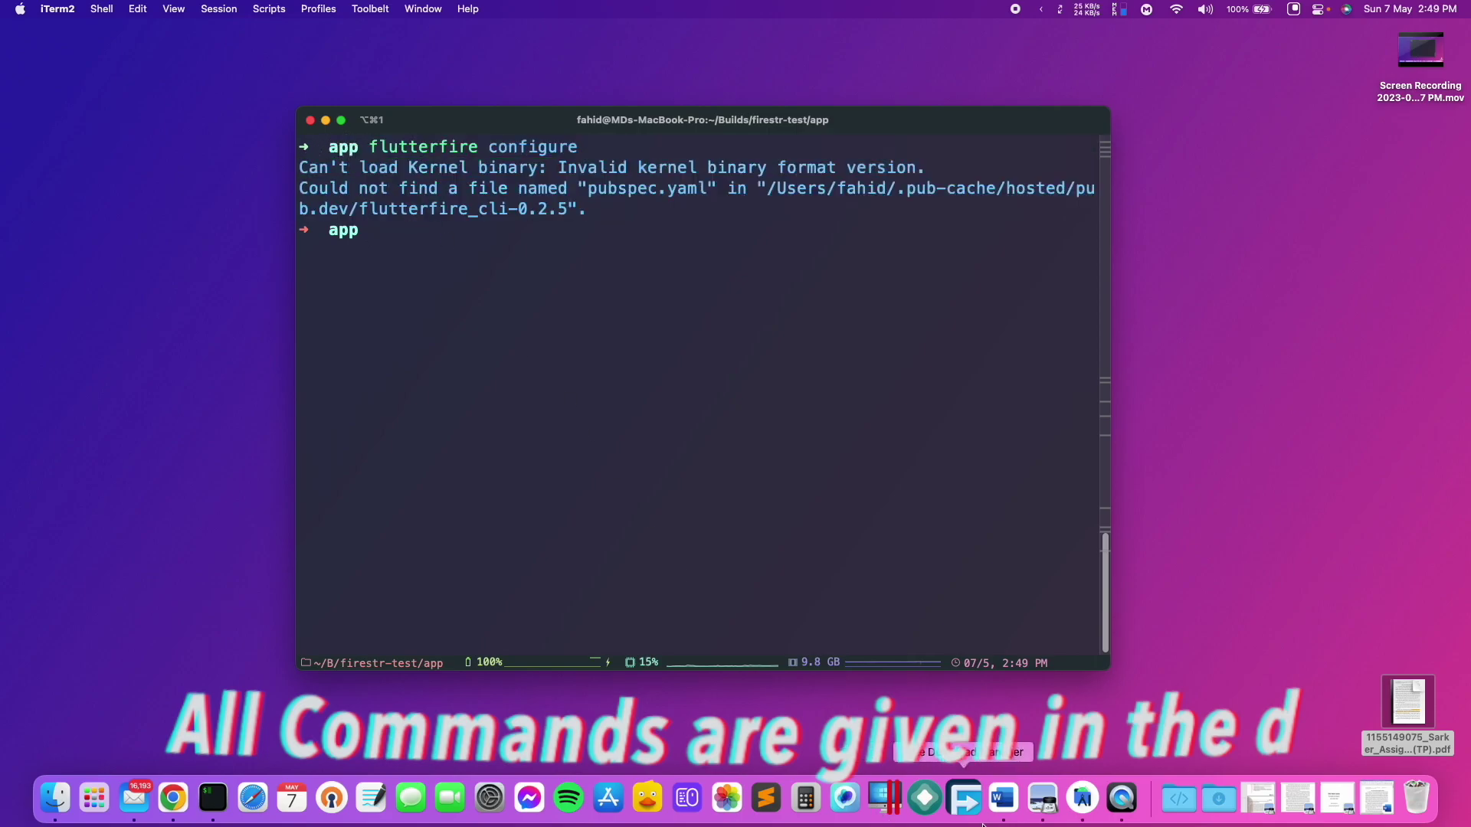
pyautogui.click(1080, 805)
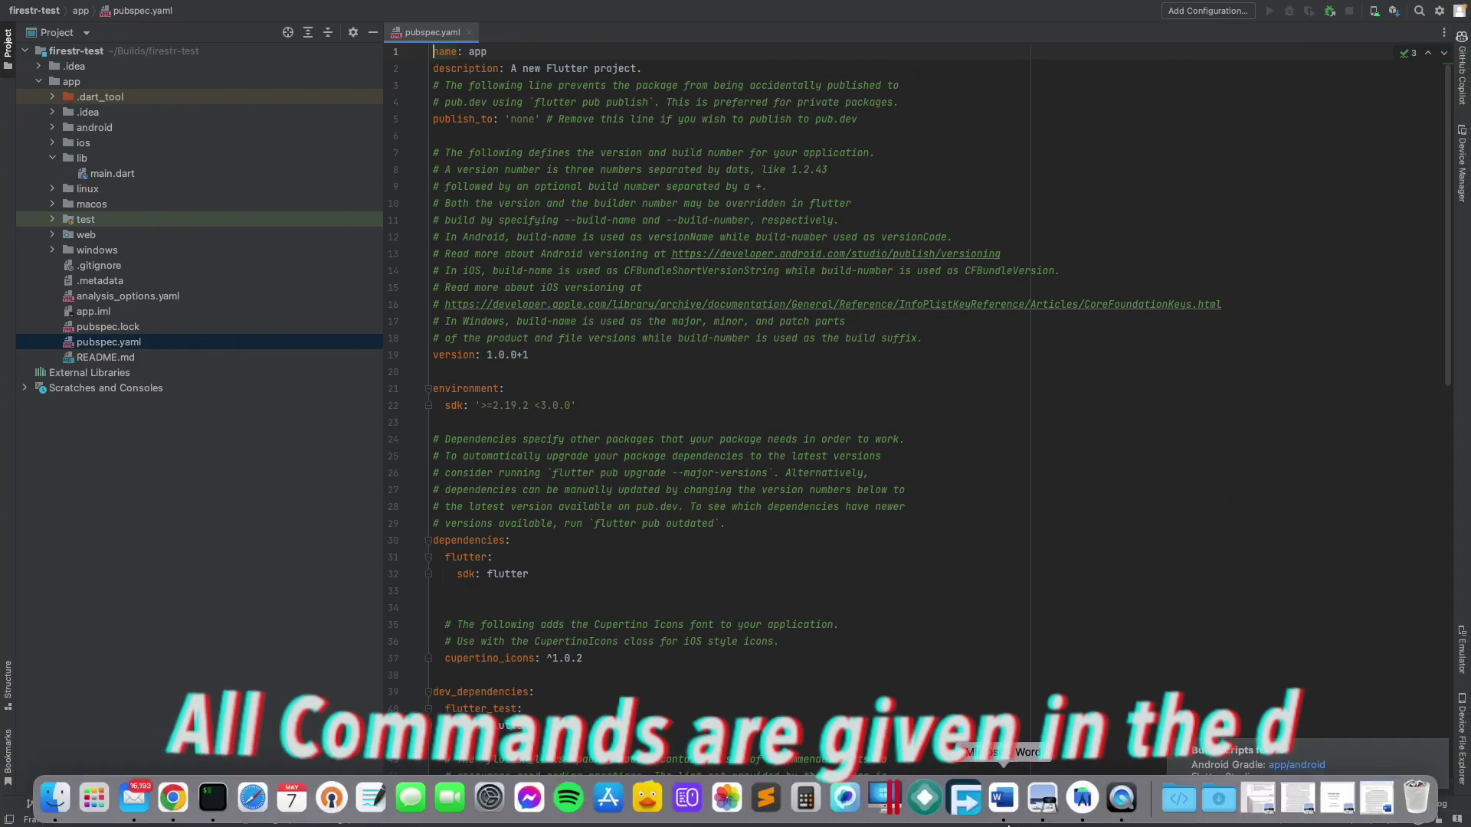
pyautogui.click(211, 796)
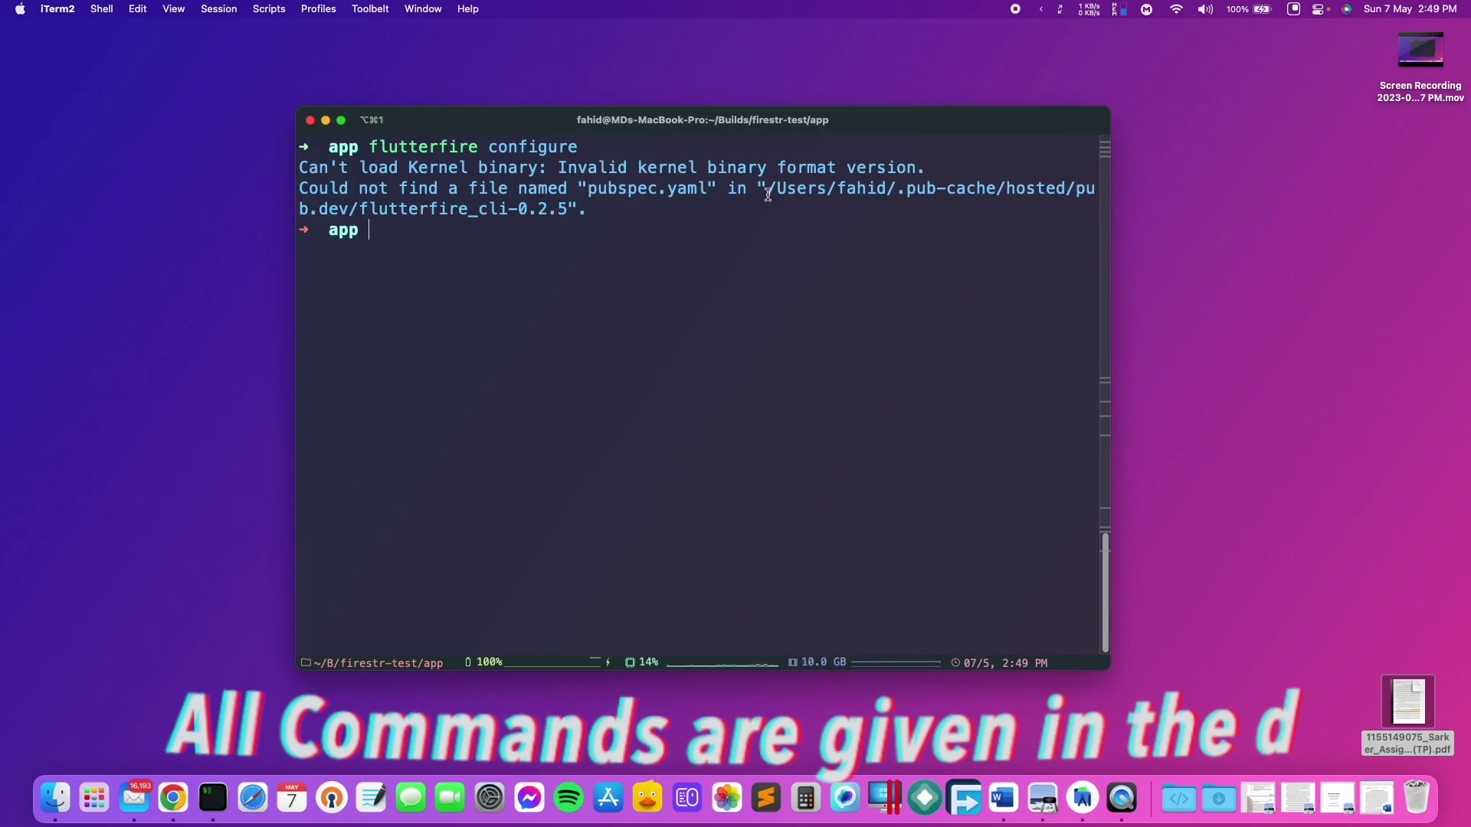
# - Force-delete the .pub-cache folder with sudo rm -Rf, using the path shown in the error
pyautogui.moveTo(766, 188); pyautogui.dragTo(993, 188)
pyautogui.press('super+c')
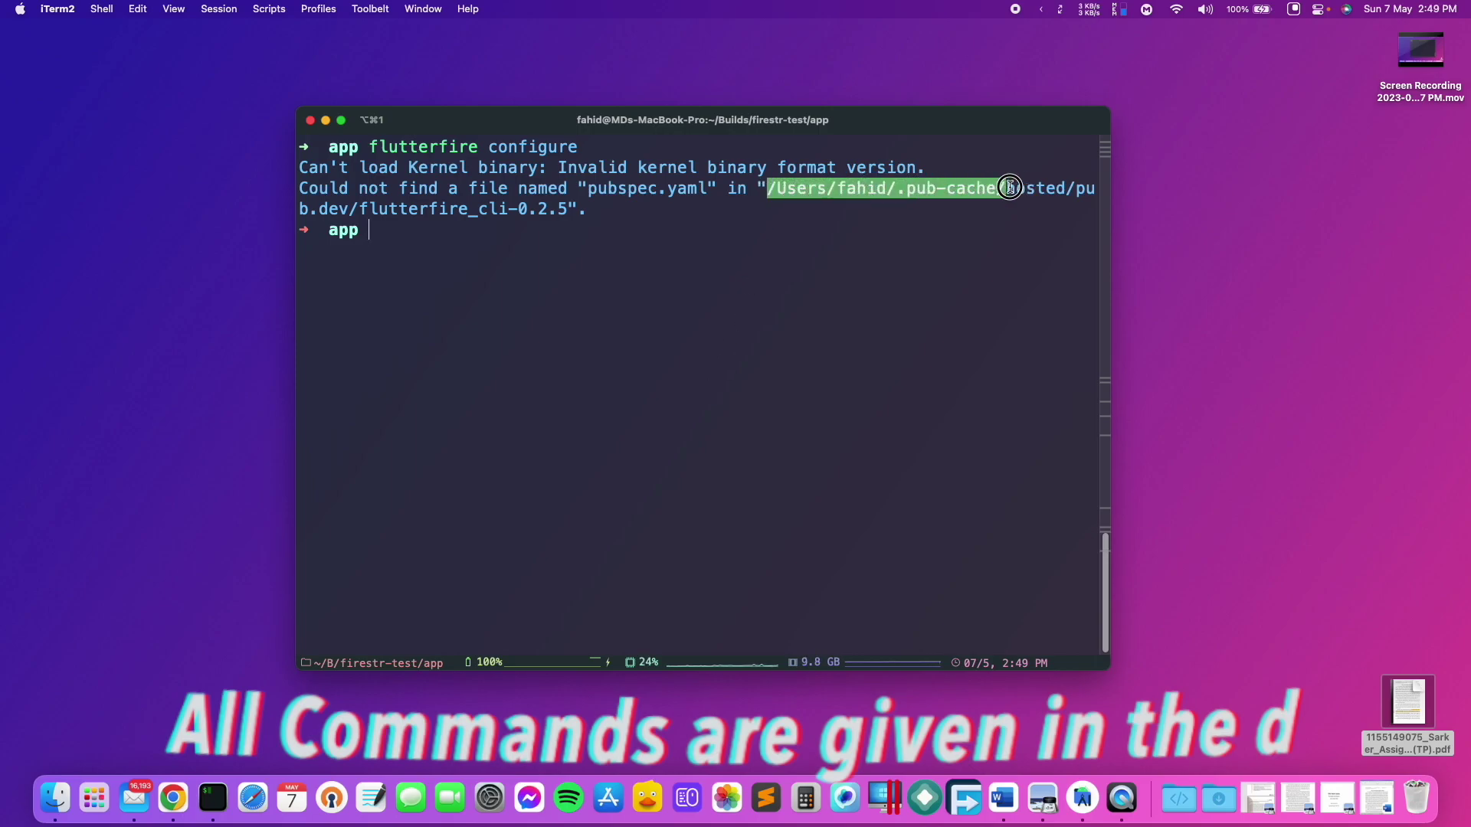
pyautogui.click(758, 268)
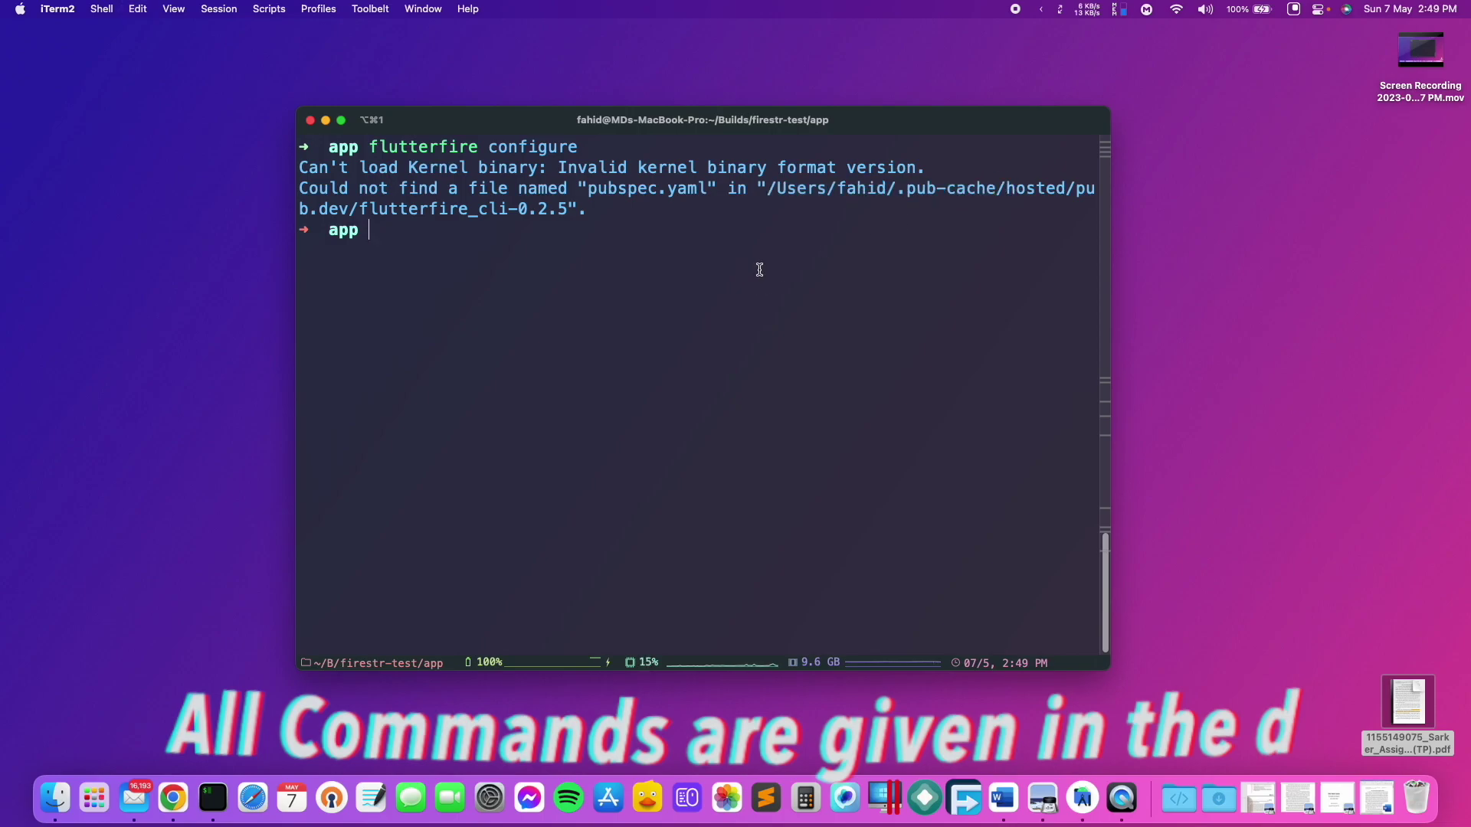
pyautogui.write('sudo rm')
pyautogui.write(' -R')
pyautogui.write('f')
pyautogui.press('super+v')
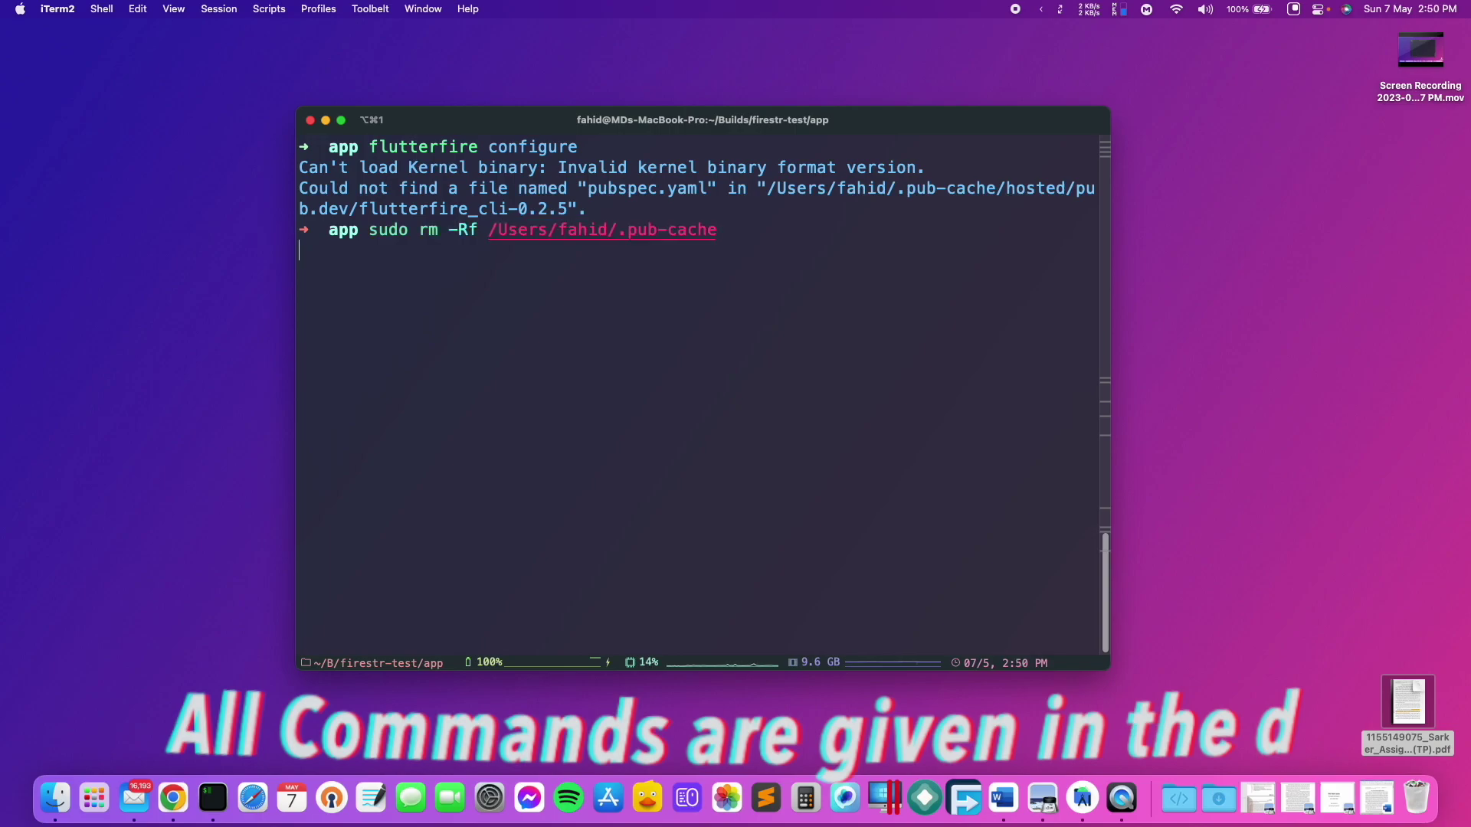
pyautogui.press('Return')
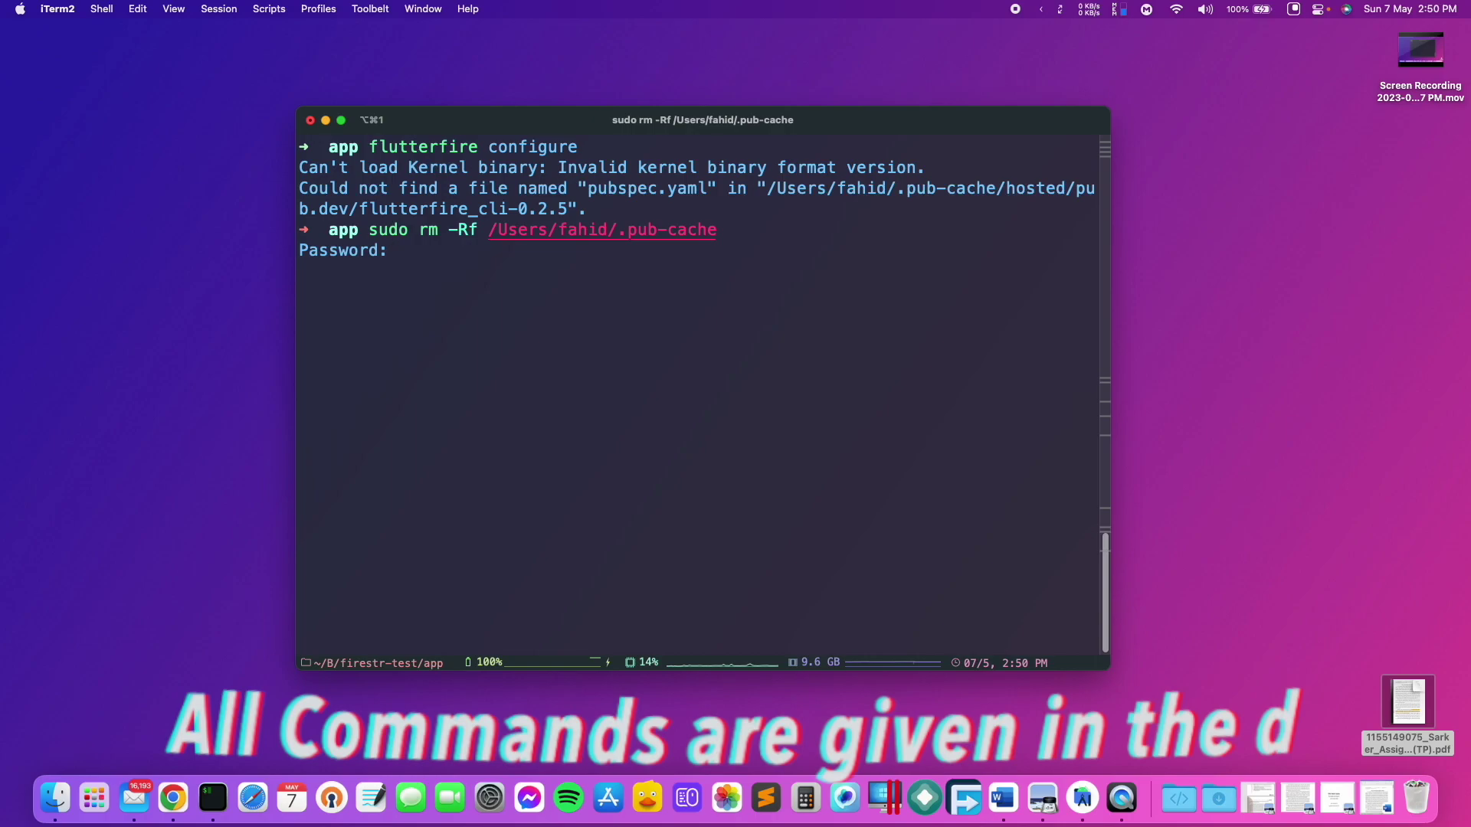
pyautogui.press('Return')
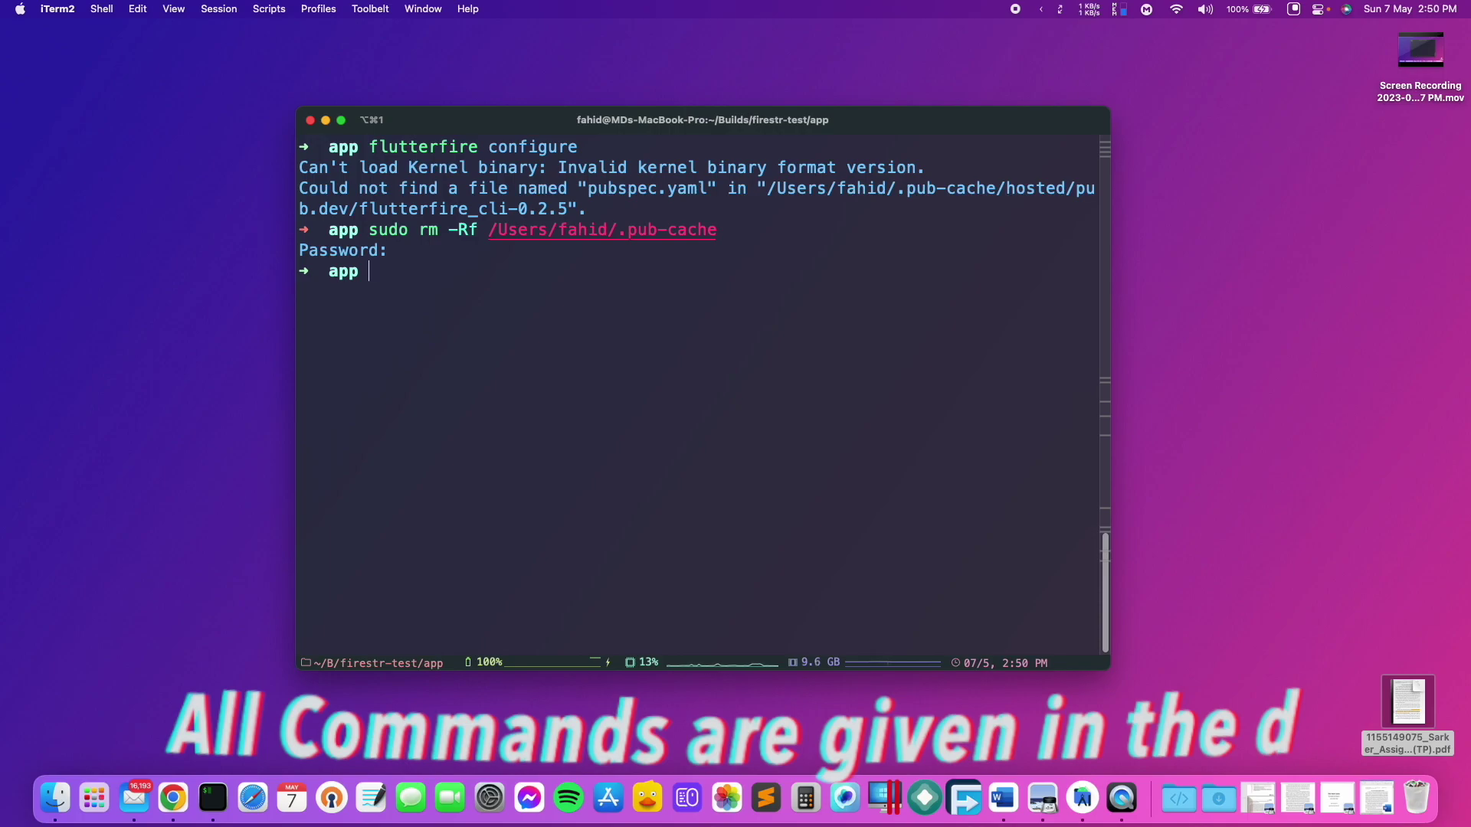
# - Edit the recalled sudo rm -Rf command to target .packages and run it
pyautogui.press('Up')
pyautogui.press('Right')
pyautogui.press('Right')
pyautogui.press('Right')
pyautogui.press('Right')
pyautogui.press('Right')
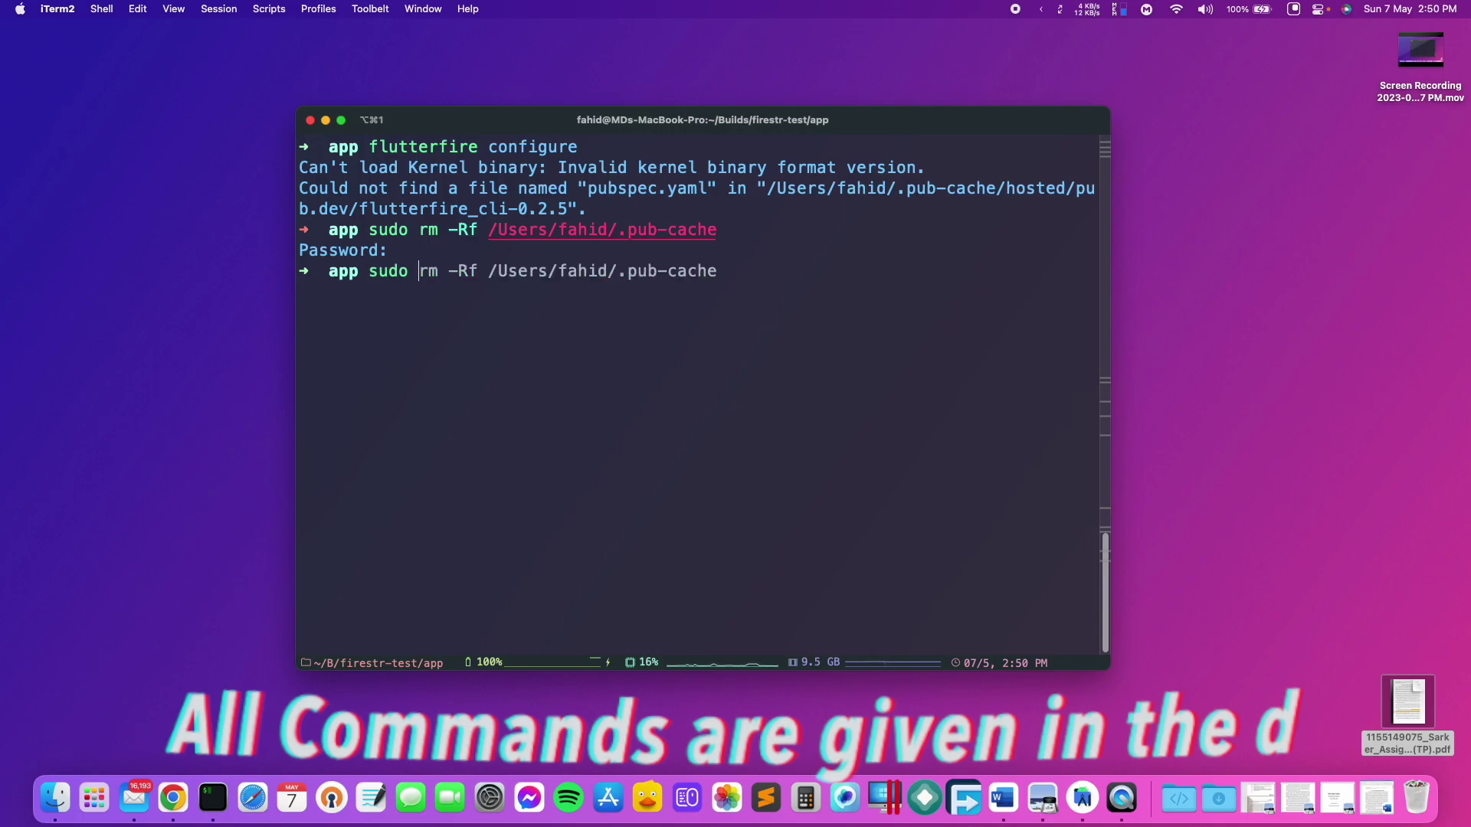
pyautogui.press('Right')
pyautogui.press('Right')
pyautogui.press('Right')
pyautogui.press('Right')
pyautogui.press('Right')
pyautogui.press('Right')
pyautogui.hotkey('ctrl', 'k')
pyautogui.write('.pa')
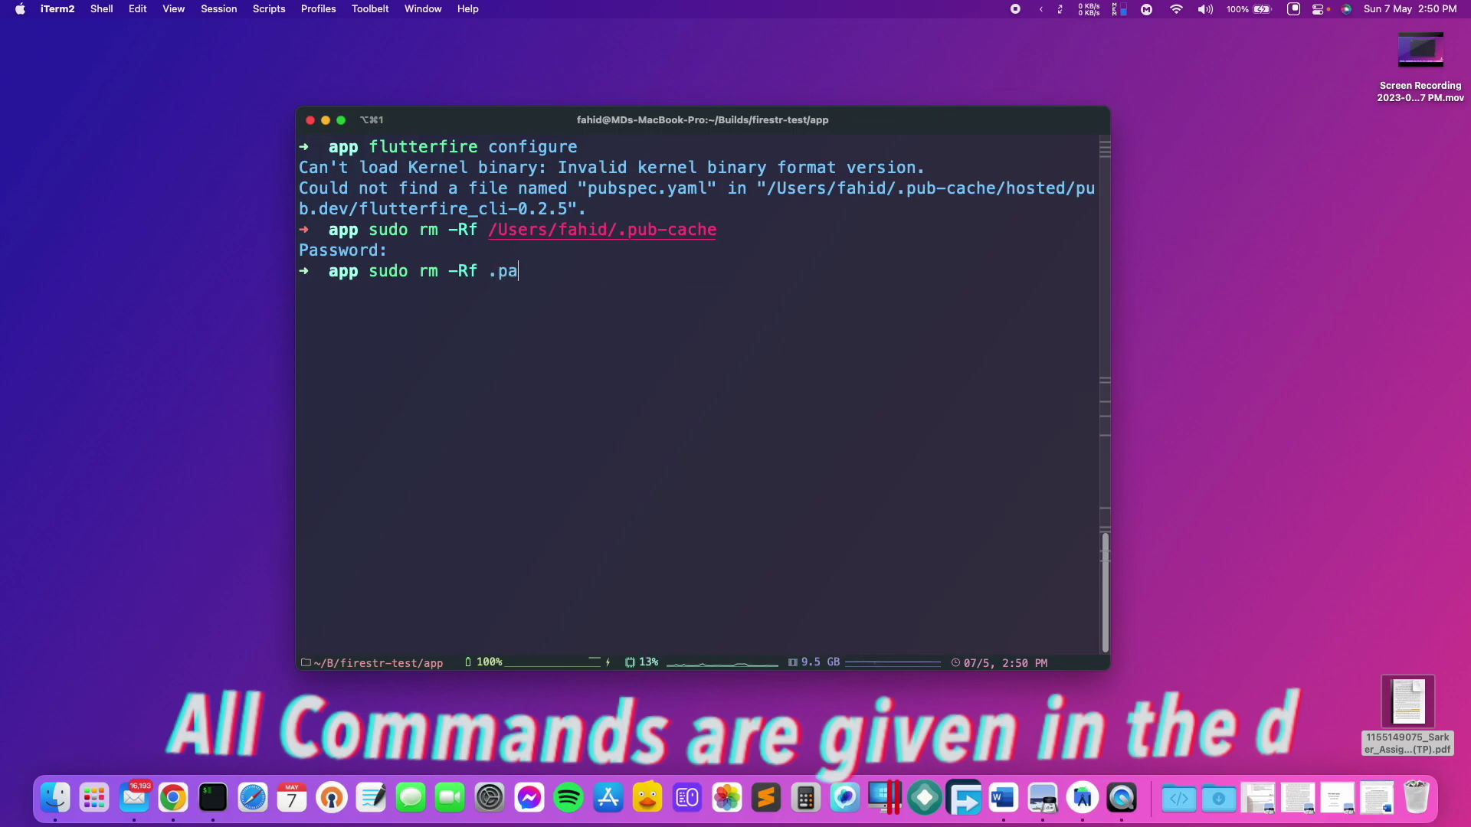
pyautogui.write('ckages')
pyautogui.press('Return')
pyautogui.write('flut')
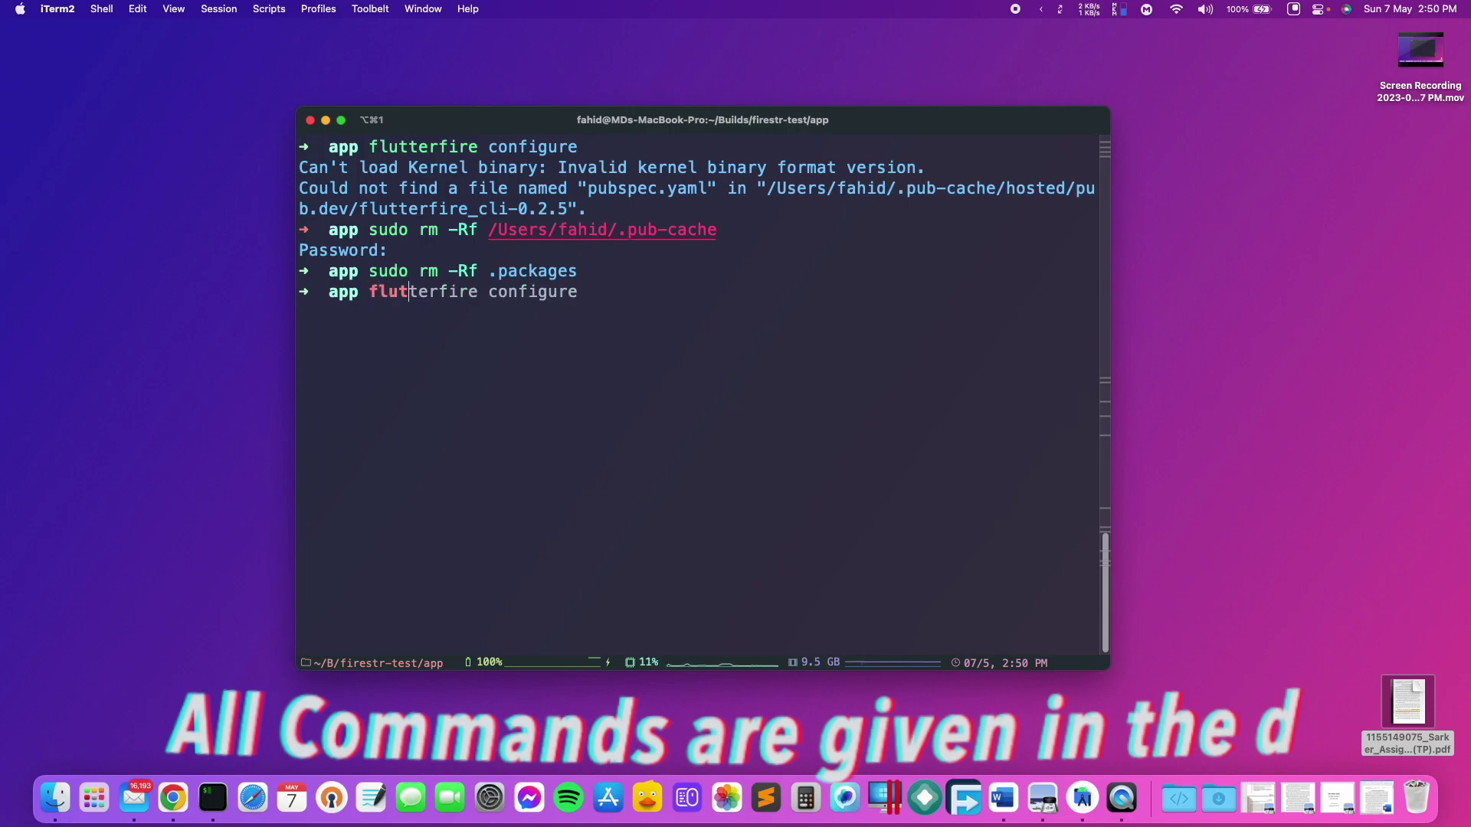
pyautogui.write('ter p')
# - Run flutter pub get from the autosuggestion until it reports Got dependencies!
pyautogui.press('Right')
pyautogui.press('Return')
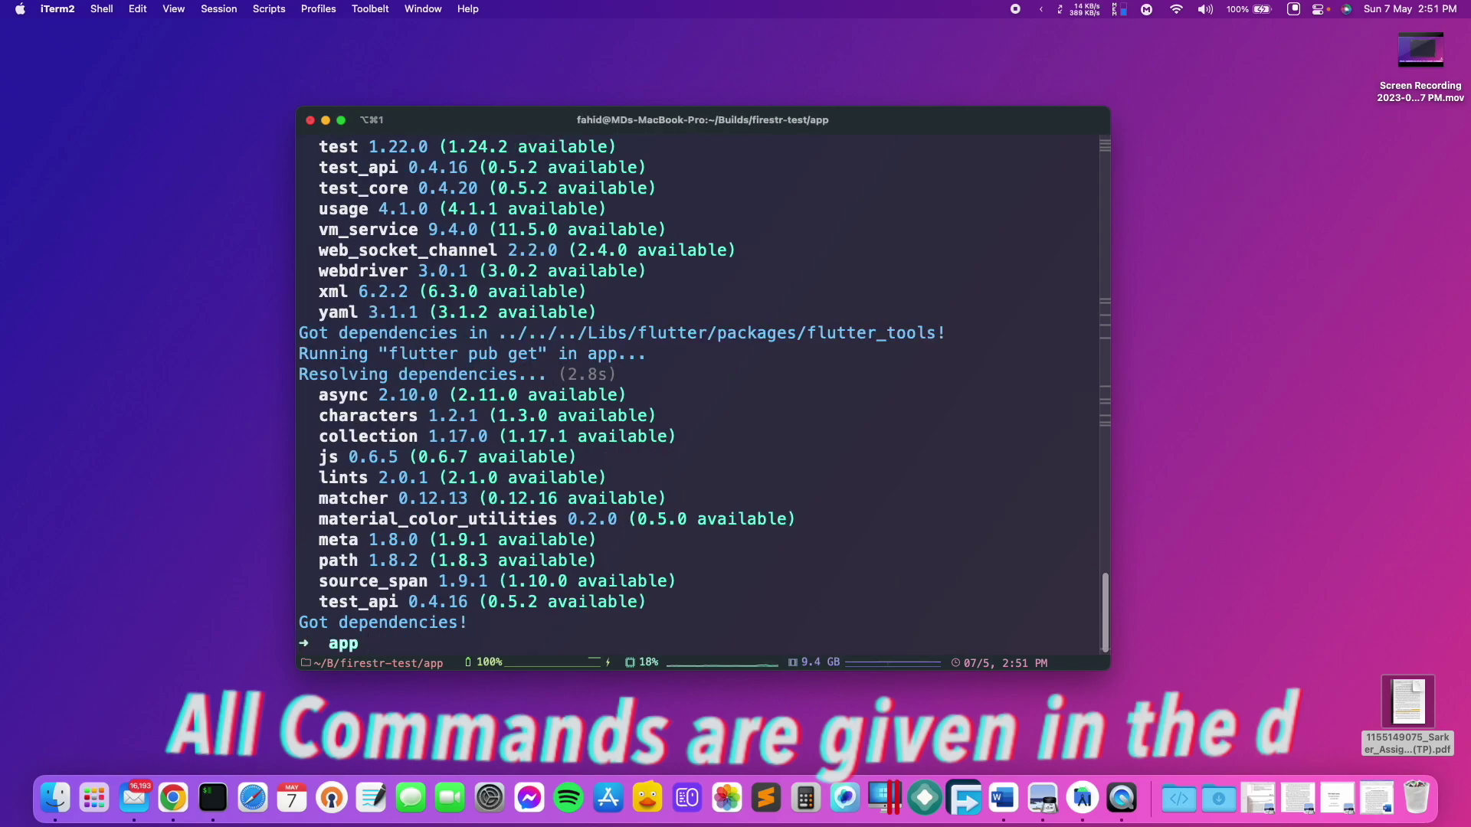
# - Rerun flutterfire configure from history and get a command not found error
pyautogui.press('Up')
pyautogui.press('Up')
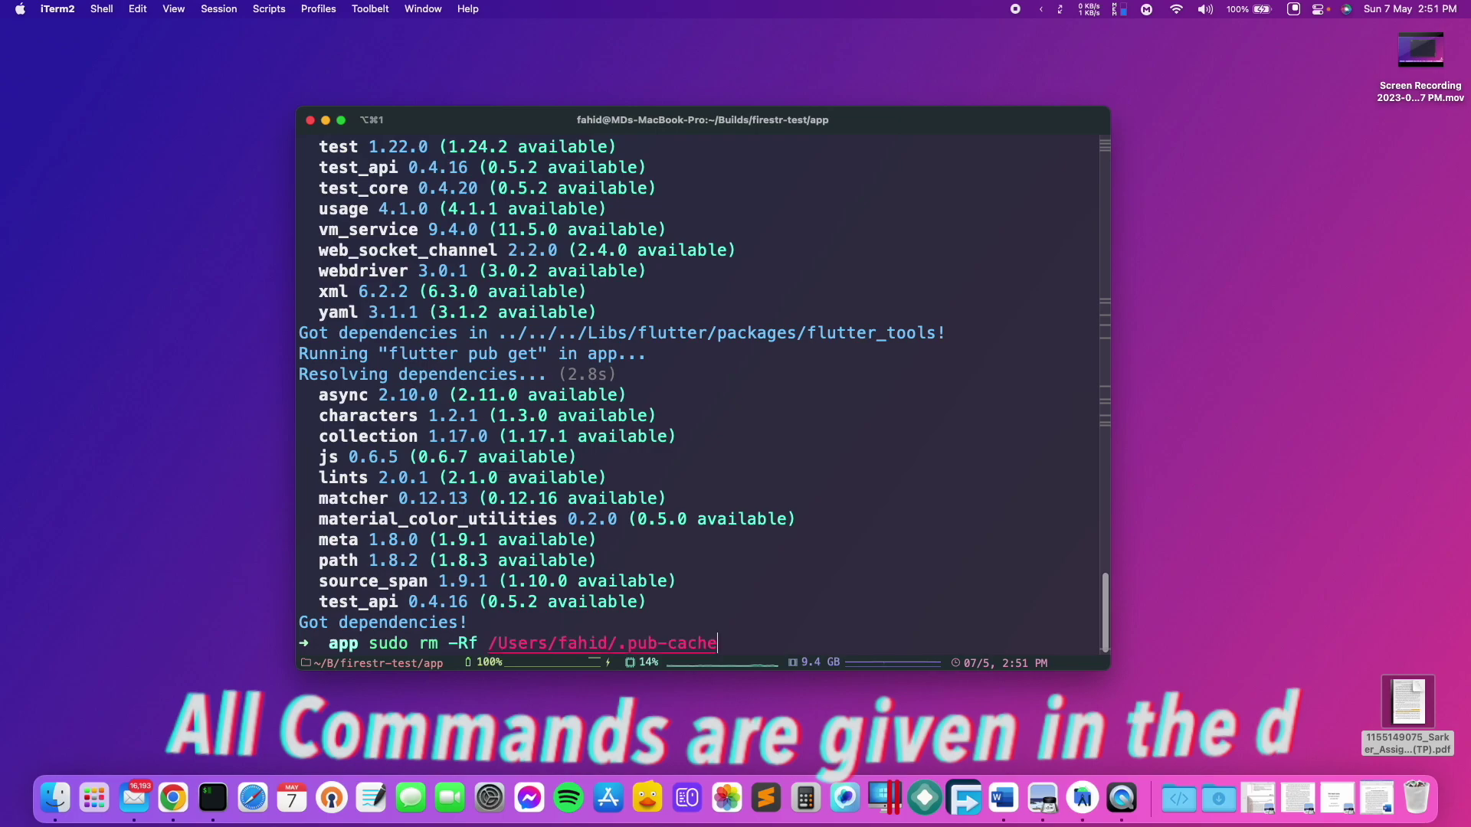
pyautogui.press('Up')
pyautogui.press('Return')
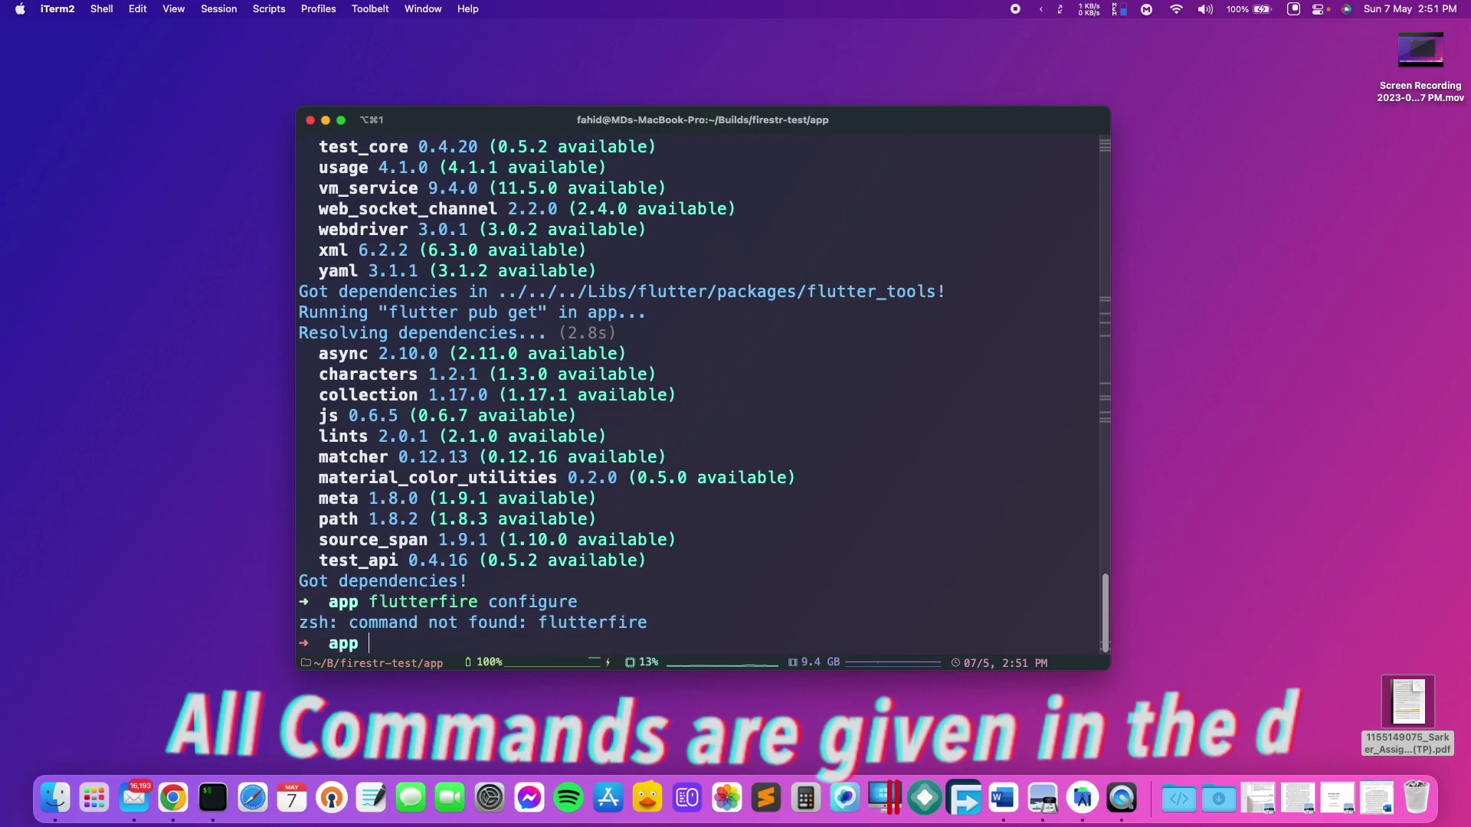
pyautogui.press('Up')
pyautogui.press('Down')
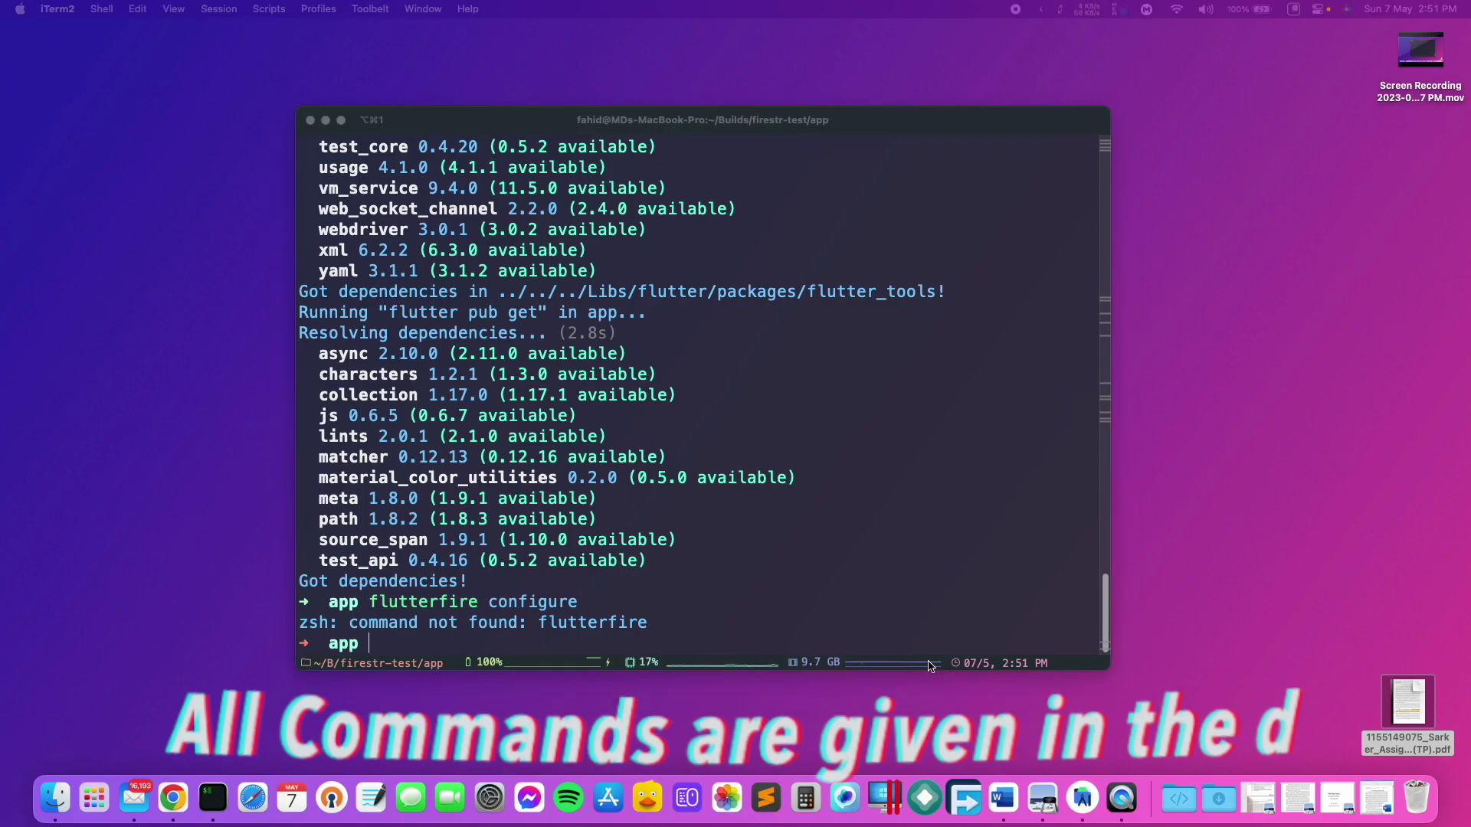
pyautogui.click(845, 602)
# - Activate flutterfire_cli 0.2.7 with dart pub global activate, then rerun flutterfire configure
pyautogui.write('dart pub global activate flutterfire_cli')
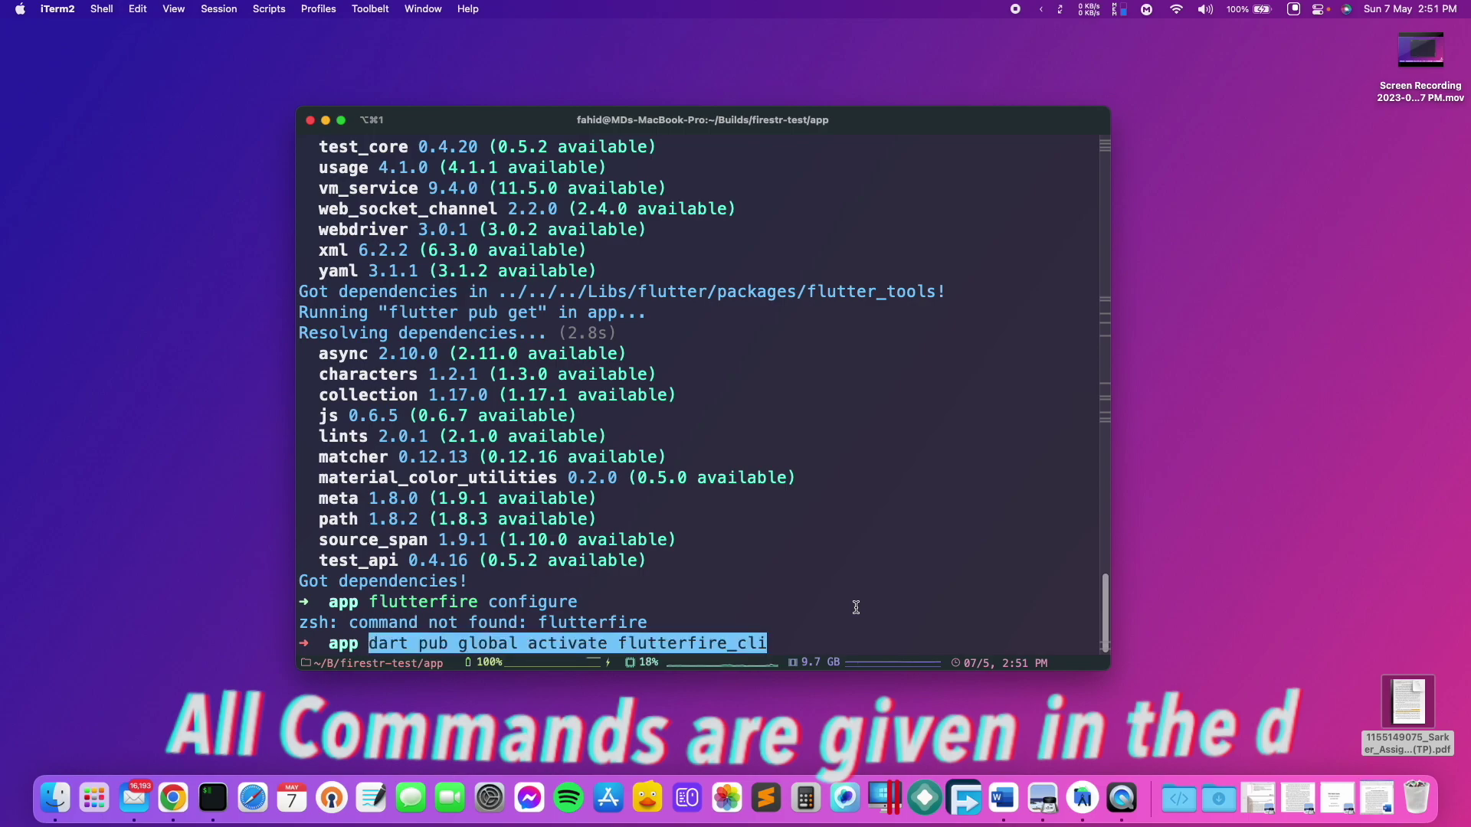
pyautogui.press('Return')
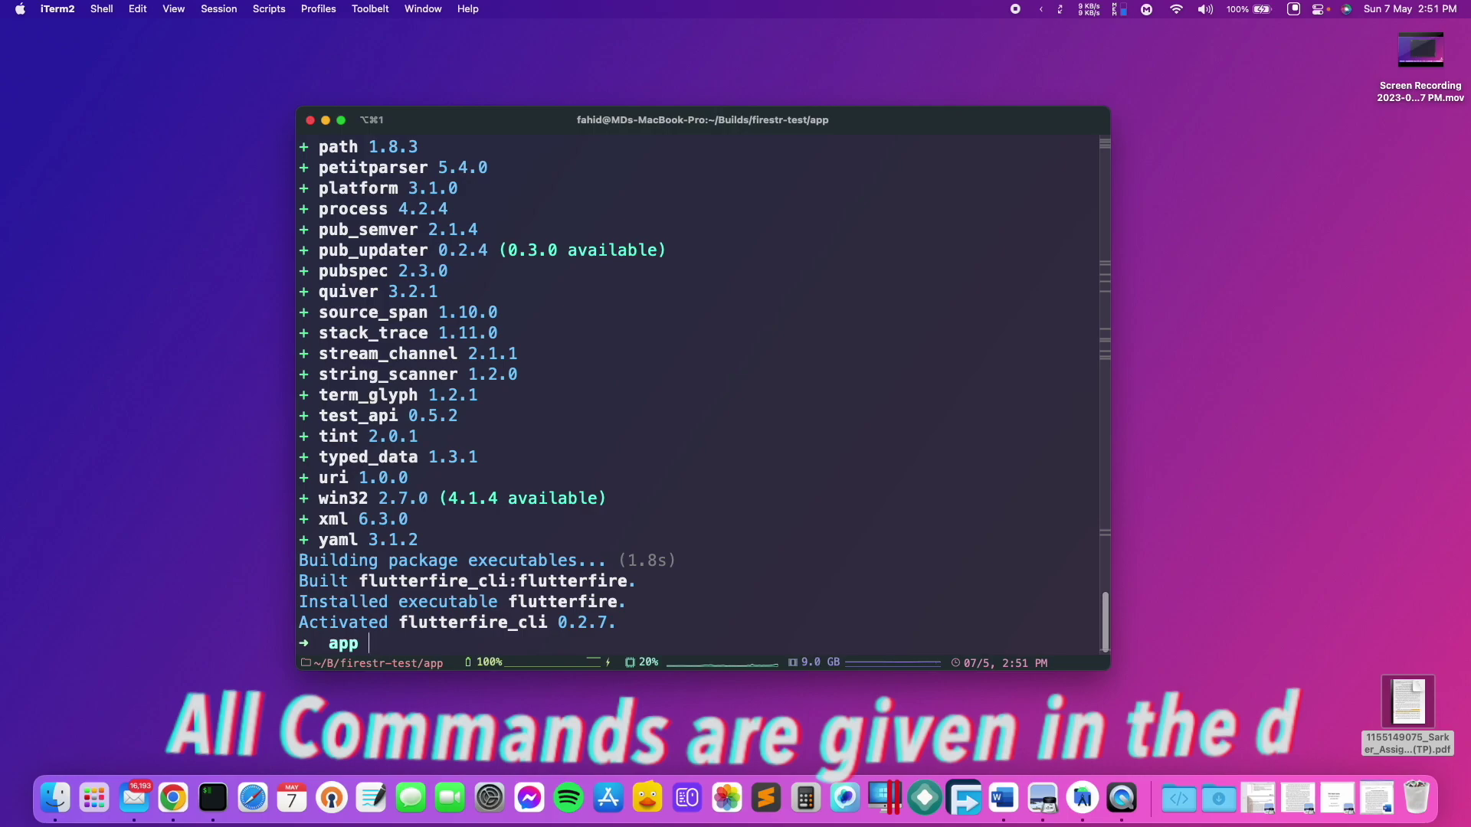
pyautogui.write('flutterfire configure')
pyautogui.press('Return')
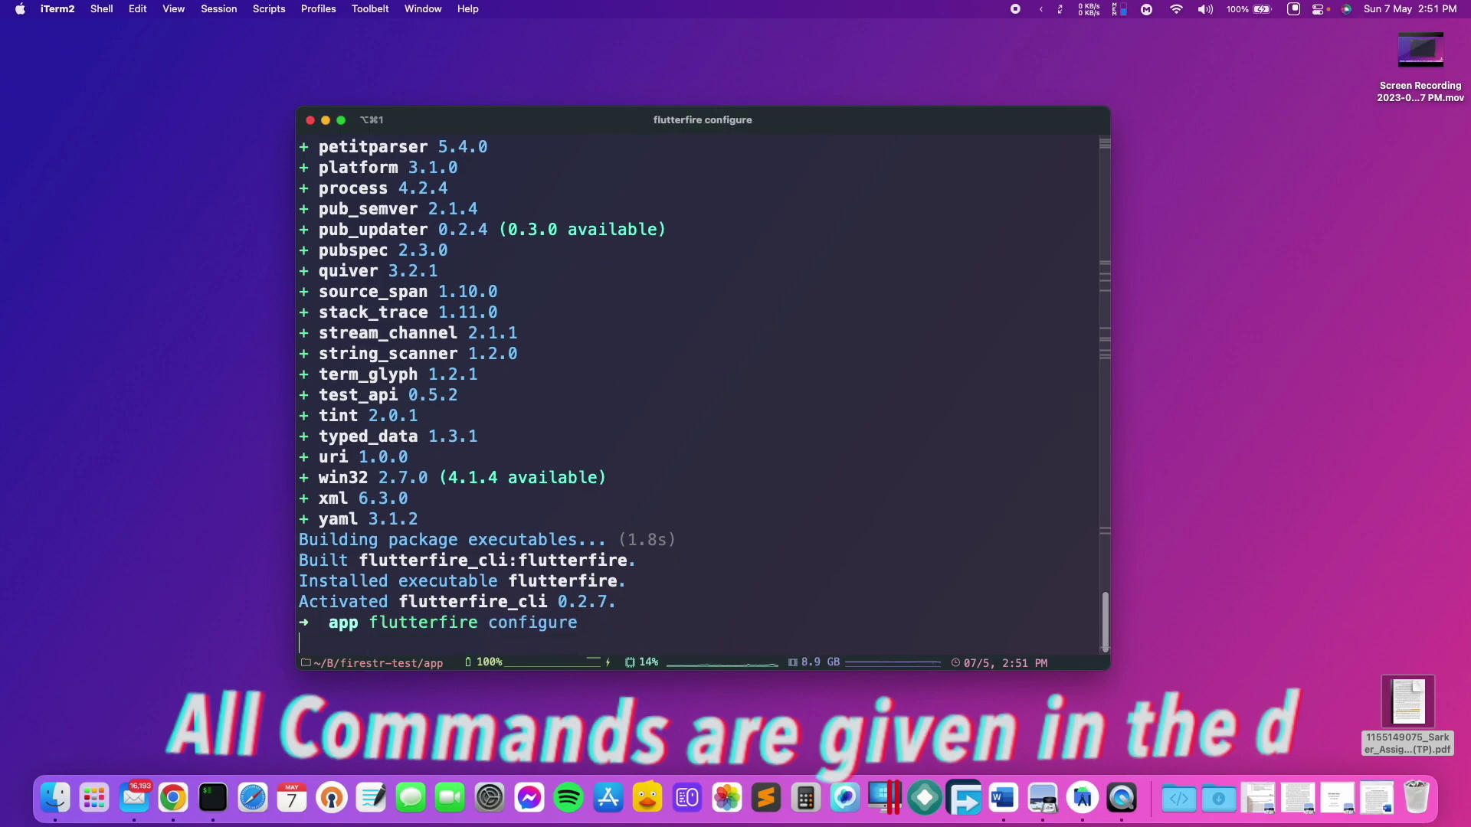